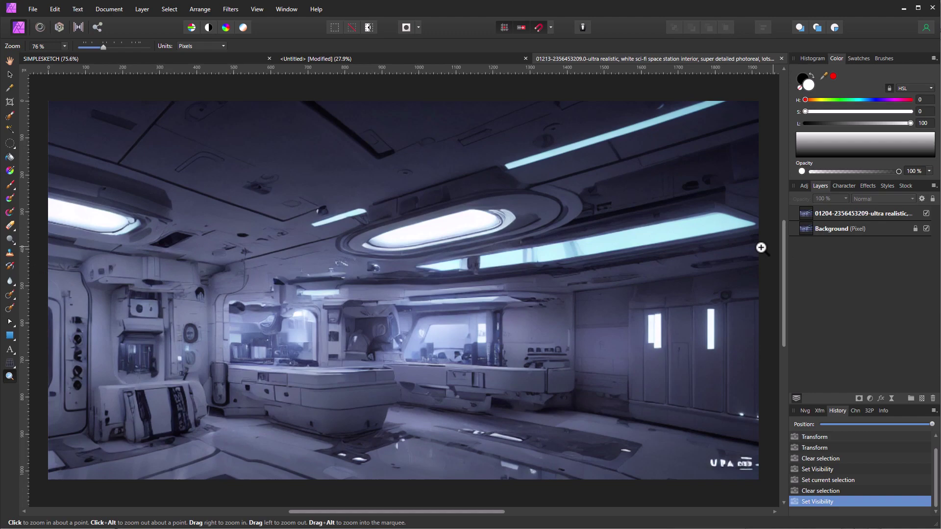
# Zoom the render in from 100% to 200% in Affinity Photo.
pyautogui.click(84, 366)
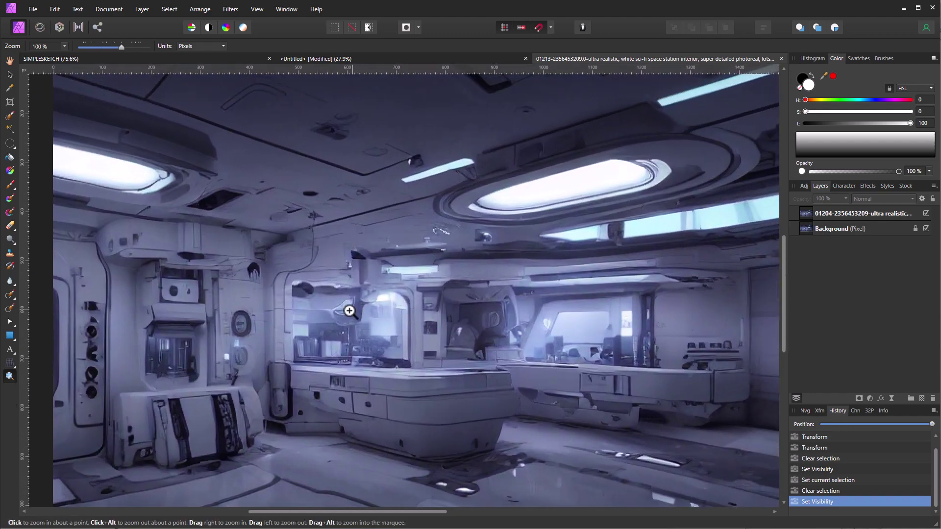
pyautogui.click(347, 311)
pyautogui.click(347, 311)
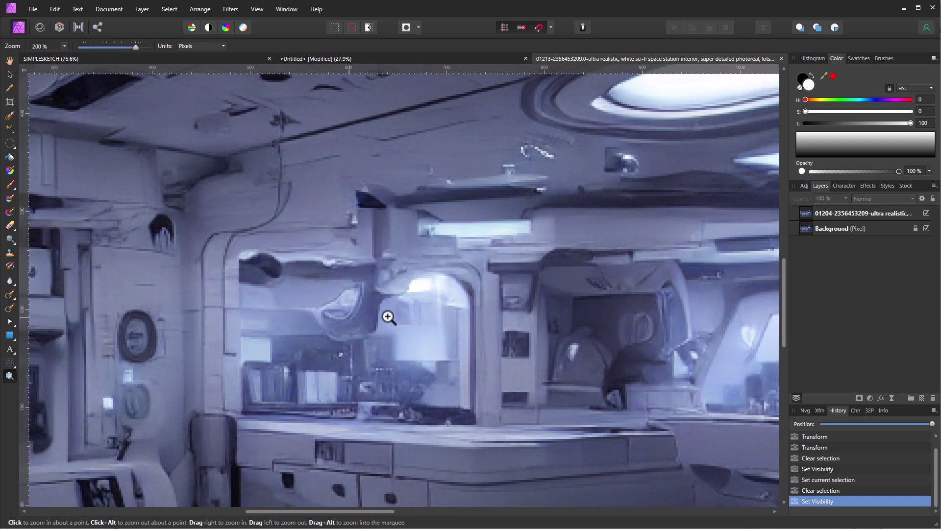
# Hide the top render layer to compare it with the other version, then zoom back to 100%.
pyautogui.click(926, 228)
pyautogui.click(927, 214)
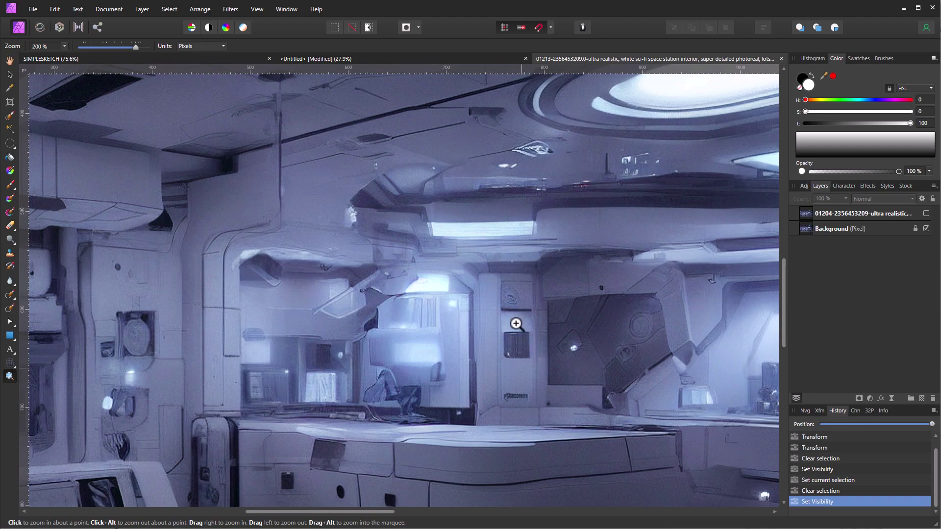
pyautogui.moveTo(519, 319); pyautogui.dragTo(424, 328)
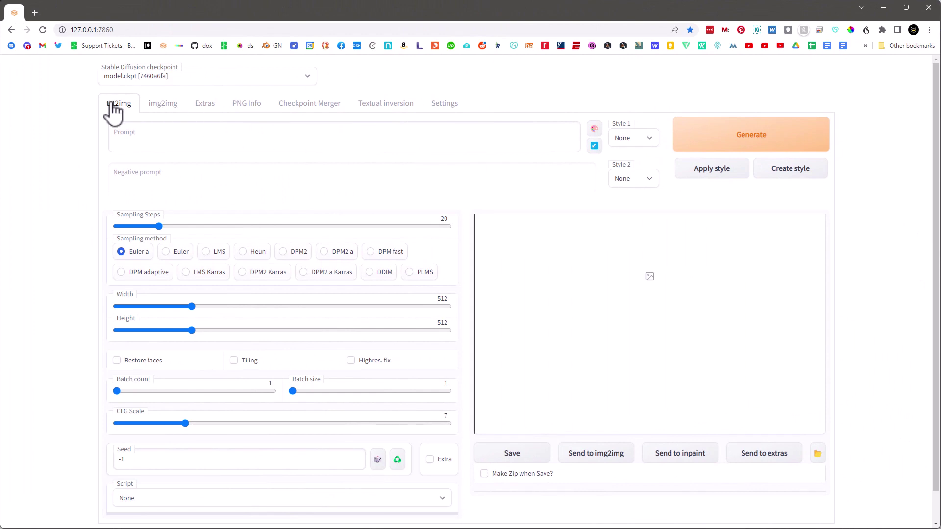
# Load sd.png into PNG Info to read its parameters: 100 steps, DPM2 a, CFG 7, 960x512.
pyautogui.click(248, 104)
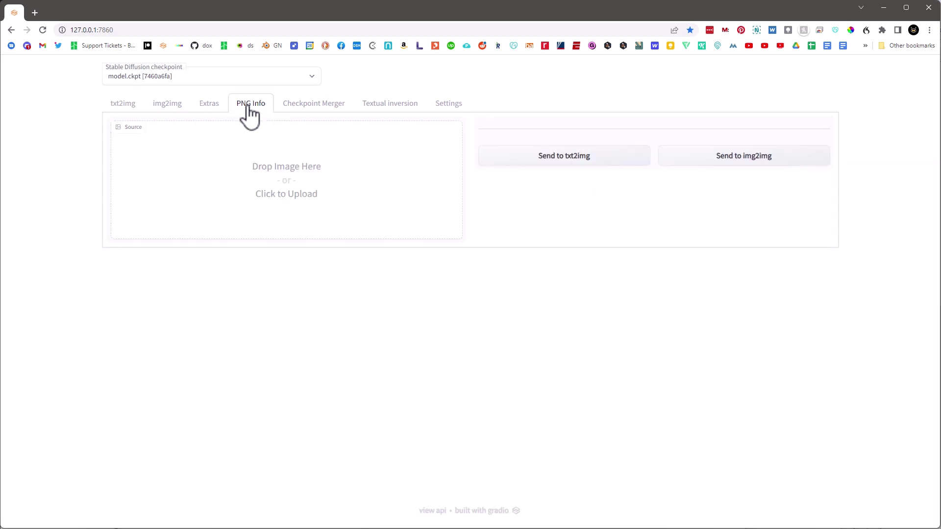
pyautogui.click(283, 175)
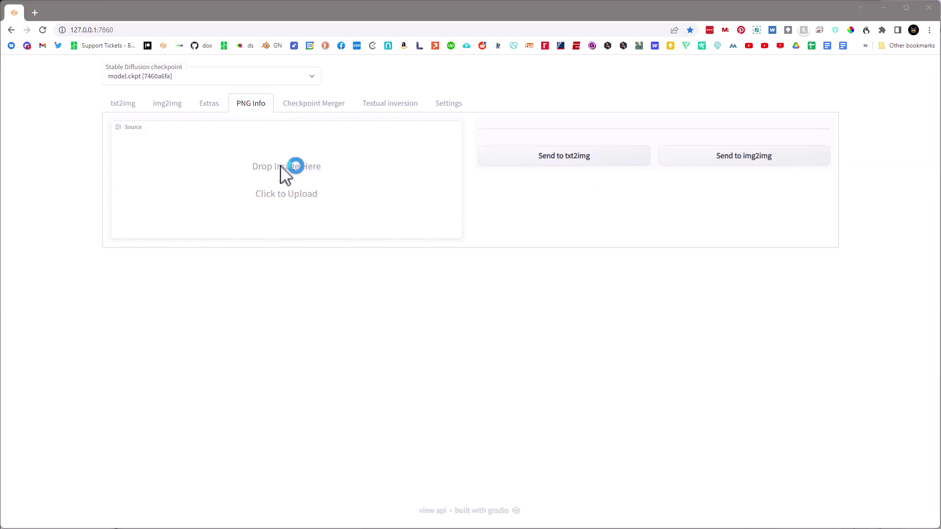
pyautogui.doubleClick(141, 107)
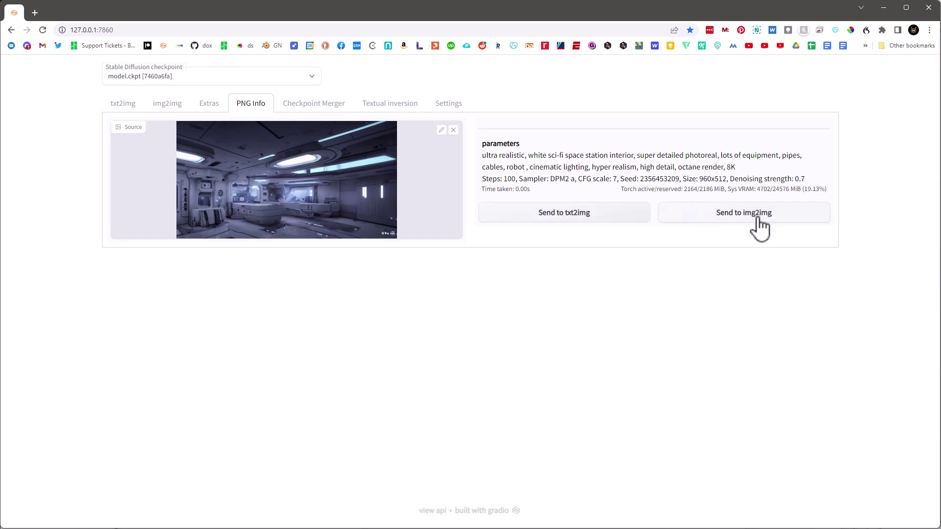
pyautogui.click(124, 104)
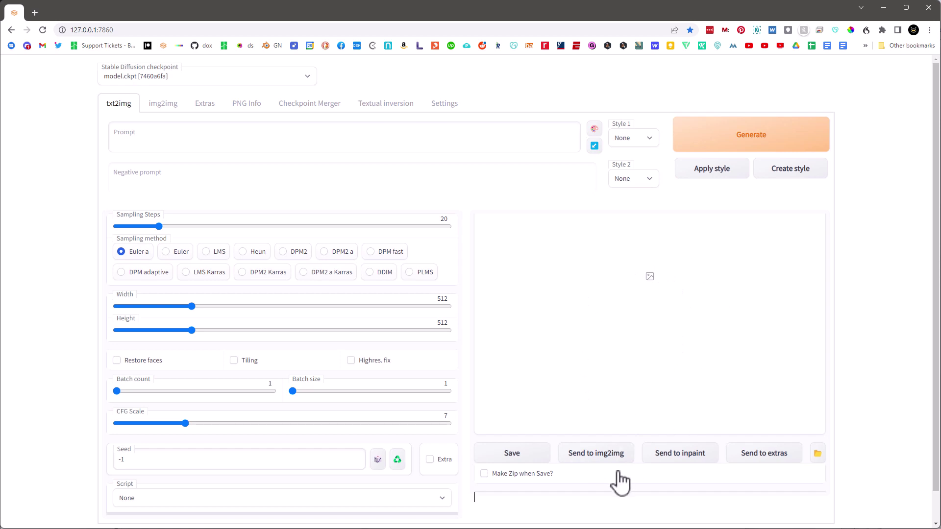
pyautogui.click(246, 104)
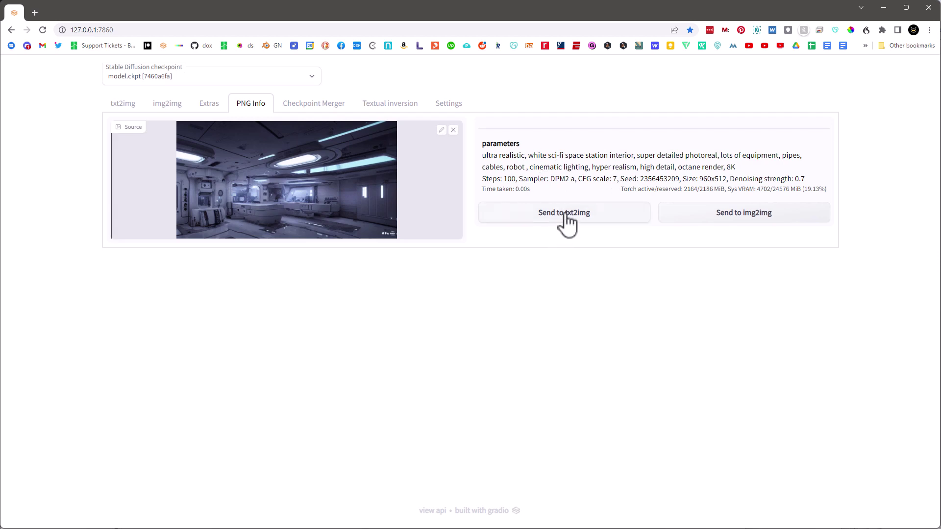
# Send the render's prompt and settings (100 steps, DPM2 a, 960x512, CFG 7, denoising 0.7) to img2img and review them.
pyautogui.click(753, 225)
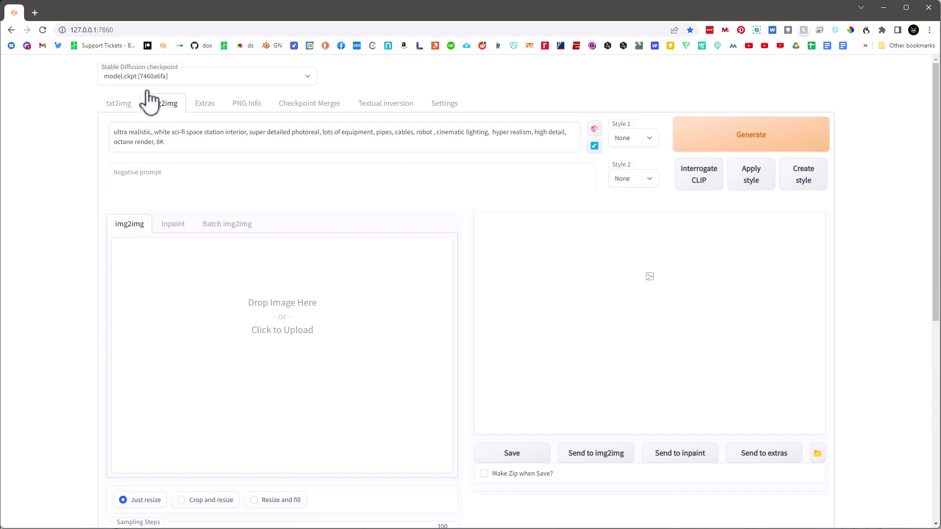
pyautogui.click(118, 105)
pyautogui.click(162, 107)
pyautogui.scroll(-1, 69, 348)
pyautogui.scroll(-6, 63, 351)
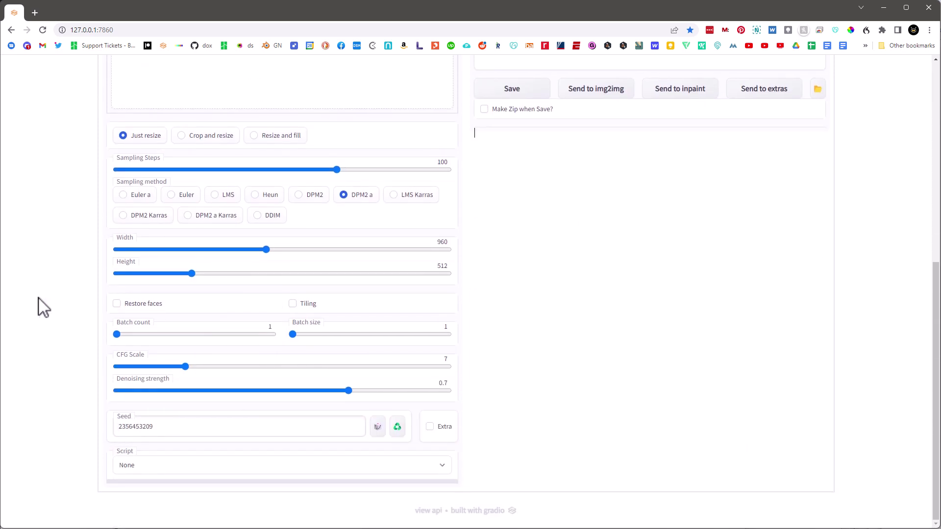
pyautogui.scroll(5, 49, 307)
pyautogui.scroll(-2, 331, 456)
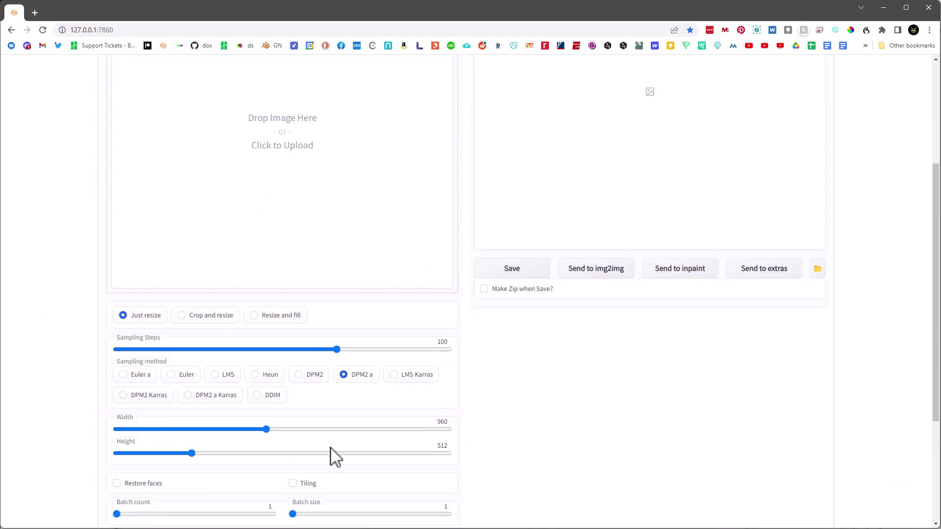
pyautogui.scroll(2, 44, 357)
pyautogui.scroll(2, 44, 357)
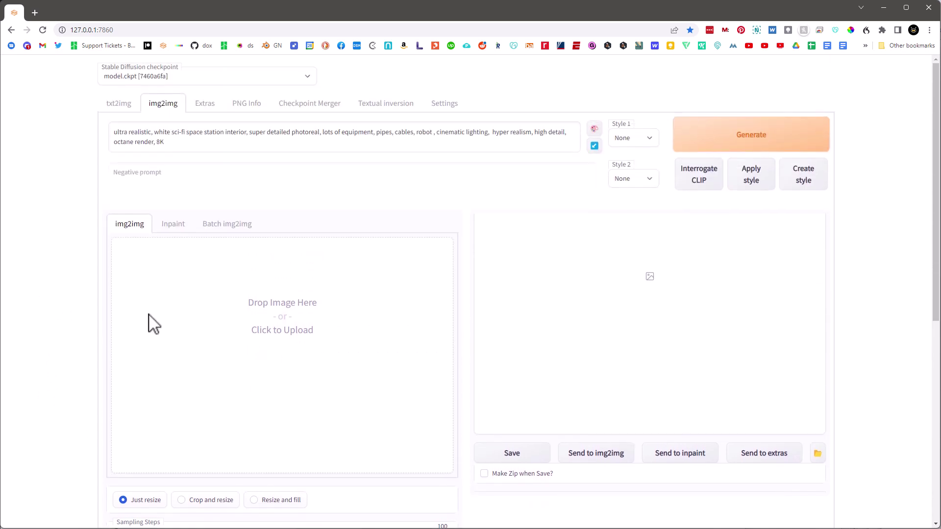
# Load sd.png as the img2img source and lower denoising strength from 0.7 to 0.2.
pyautogui.click(283, 304)
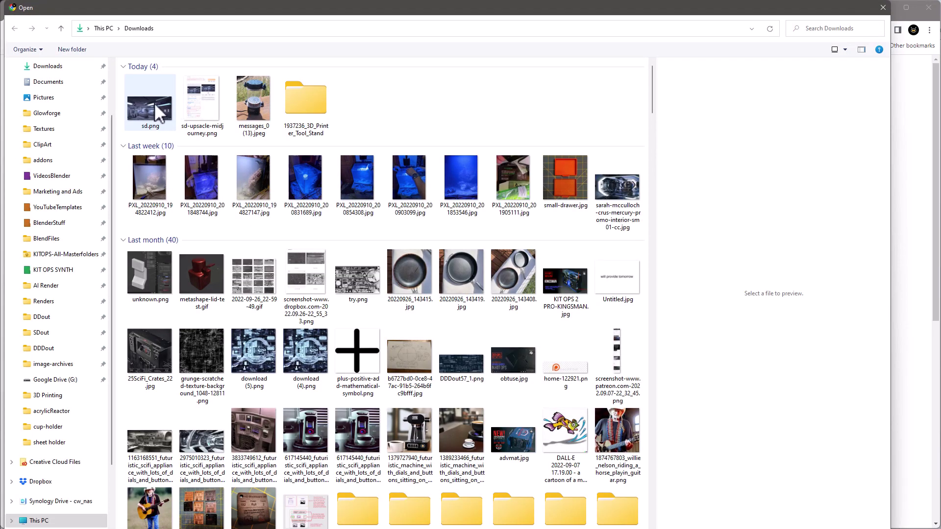
pyautogui.doubleClick(153, 102)
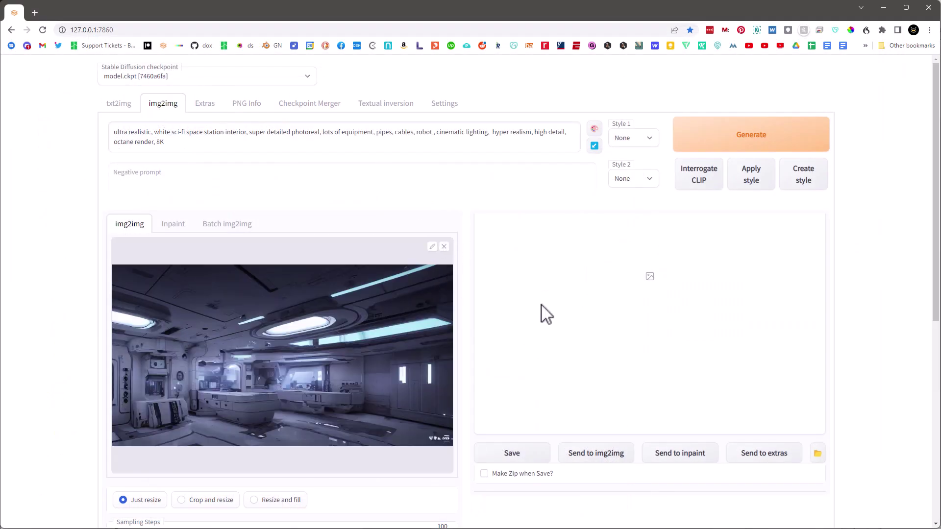
pyautogui.scroll(-1, 471, 282)
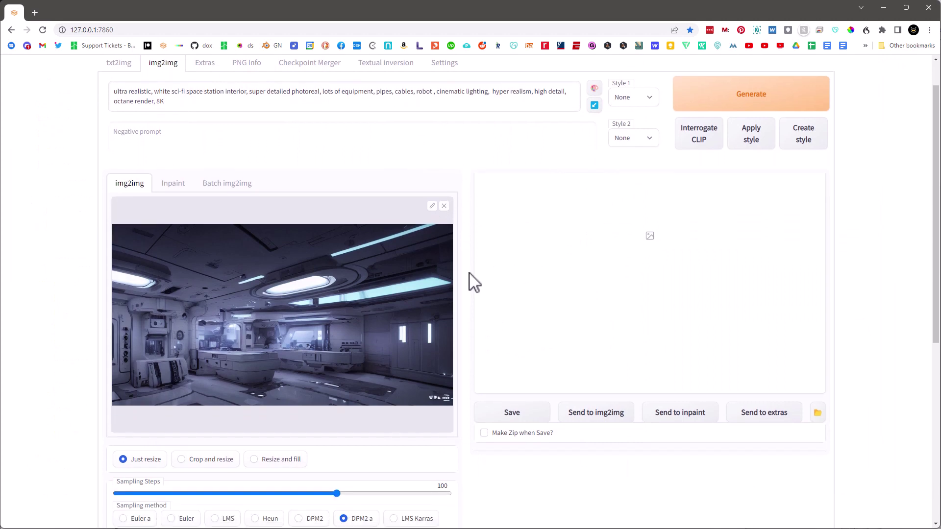
pyautogui.scroll(-7, 384, 294)
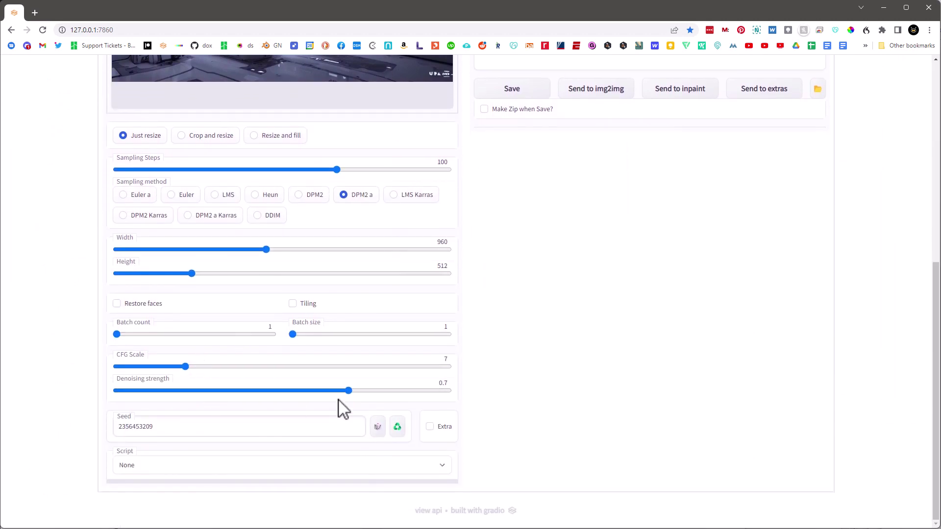
pyautogui.moveTo(350, 391); pyautogui.dragTo(184, 387)
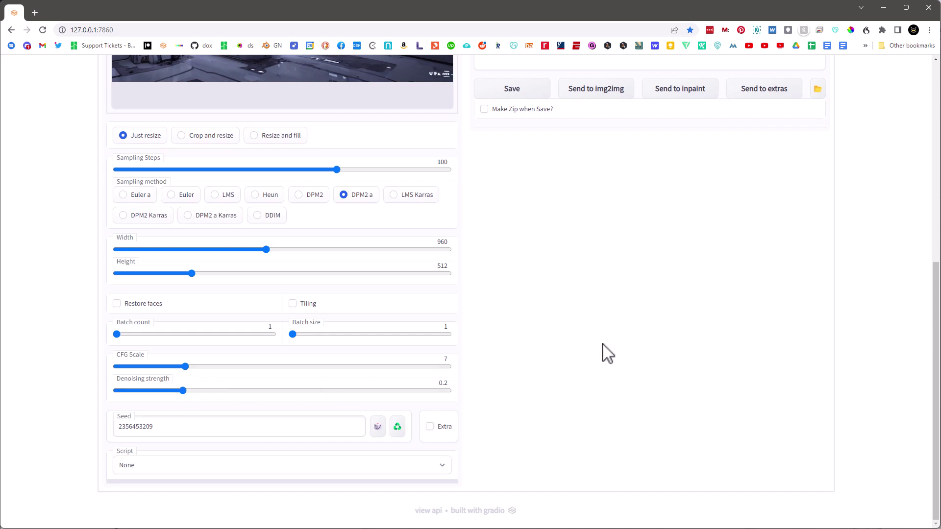
# Select the SD upscale script with ESRGAN_4x as upscaler, keeping tile overlap at 64.
pyautogui.click(131, 475)
pyautogui.click(135, 508)
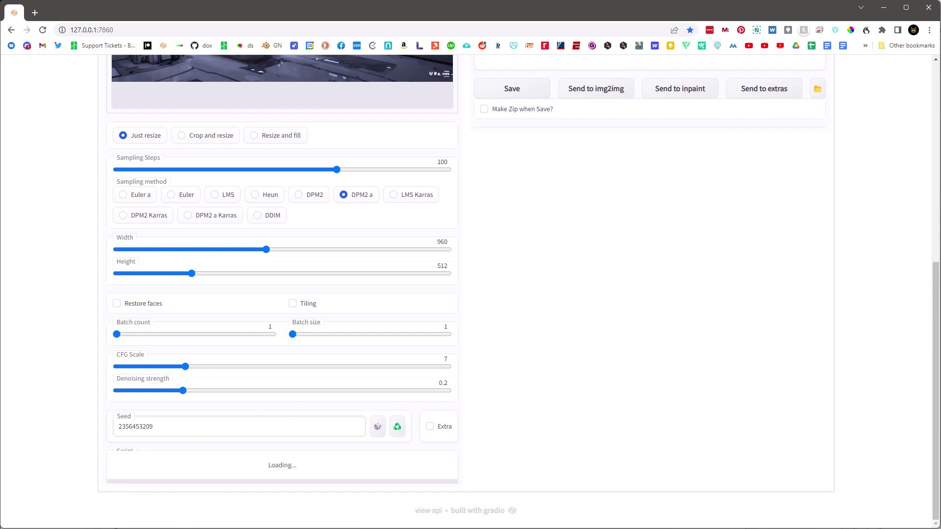
pyautogui.scroll(-2, 158, 388)
pyautogui.click(125, 377)
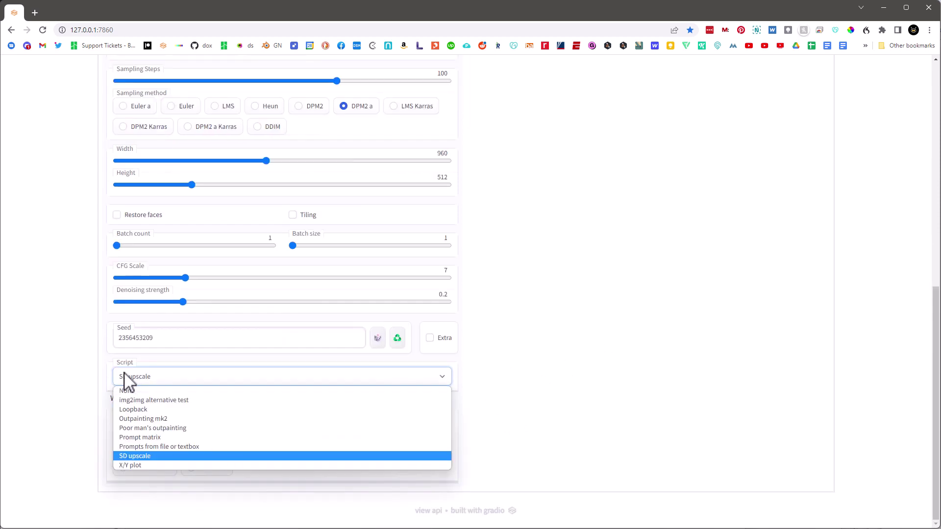
pyautogui.click(141, 457)
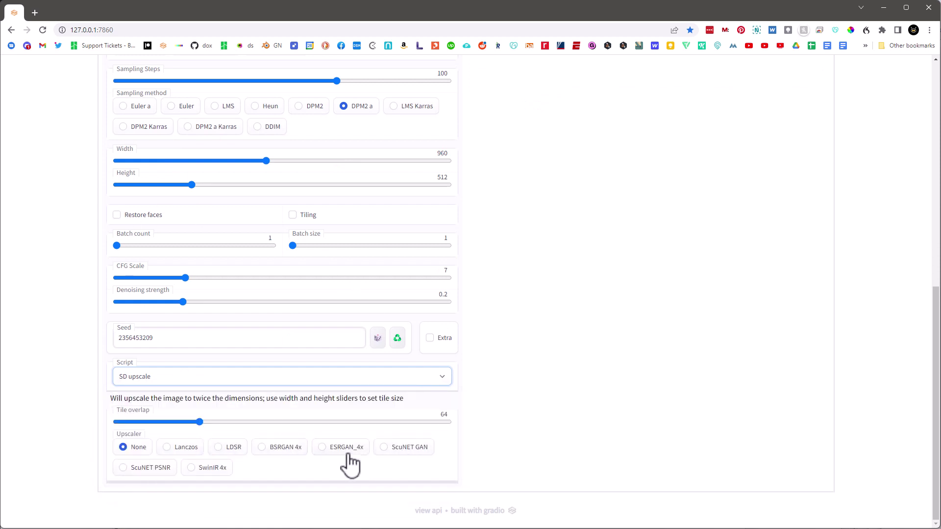
pyautogui.click(322, 448)
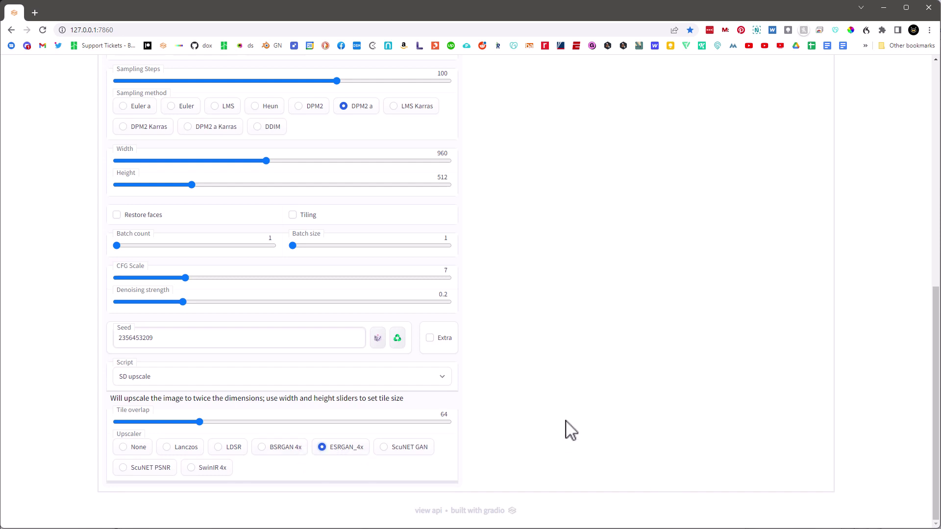
pyautogui.scroll(2, 575, 434)
pyautogui.scroll(7, 576, 434)
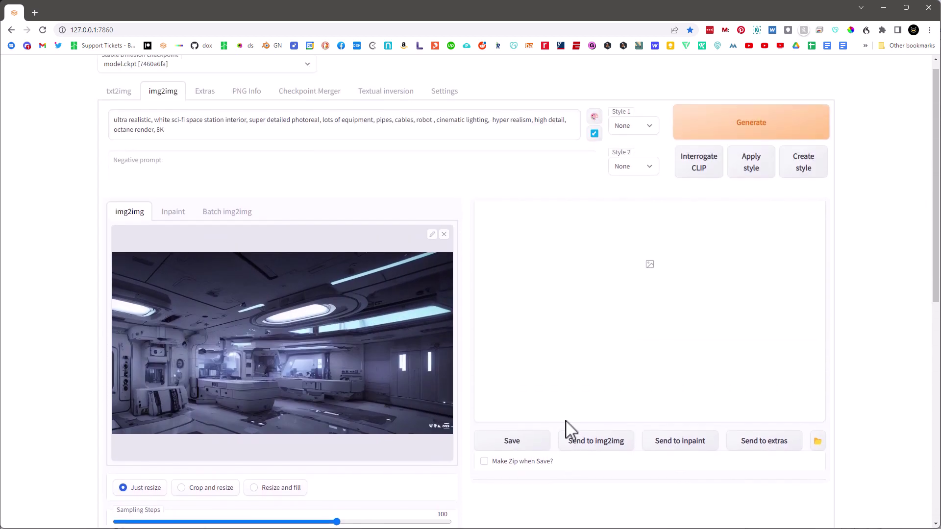
# Generate the 2x upscaled space station render and view it full-screen.
pyautogui.click(752, 146)
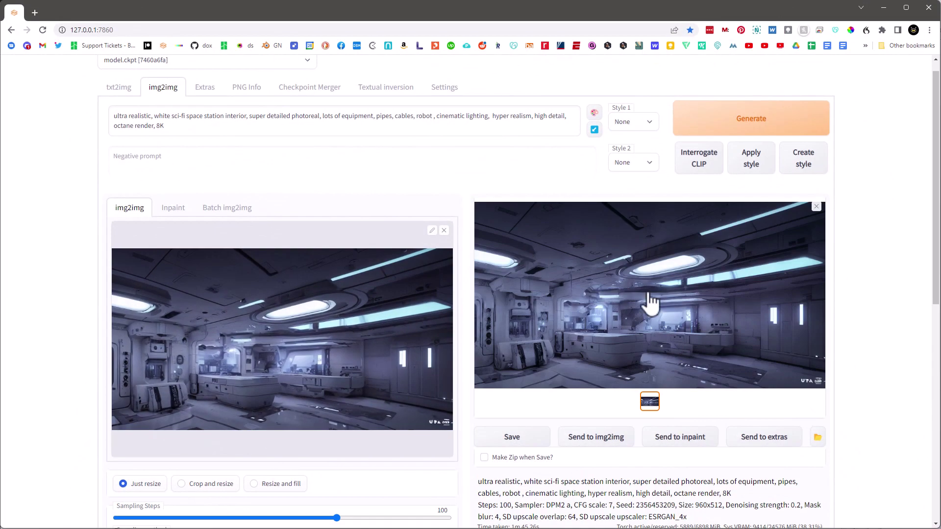
pyautogui.click(652, 302)
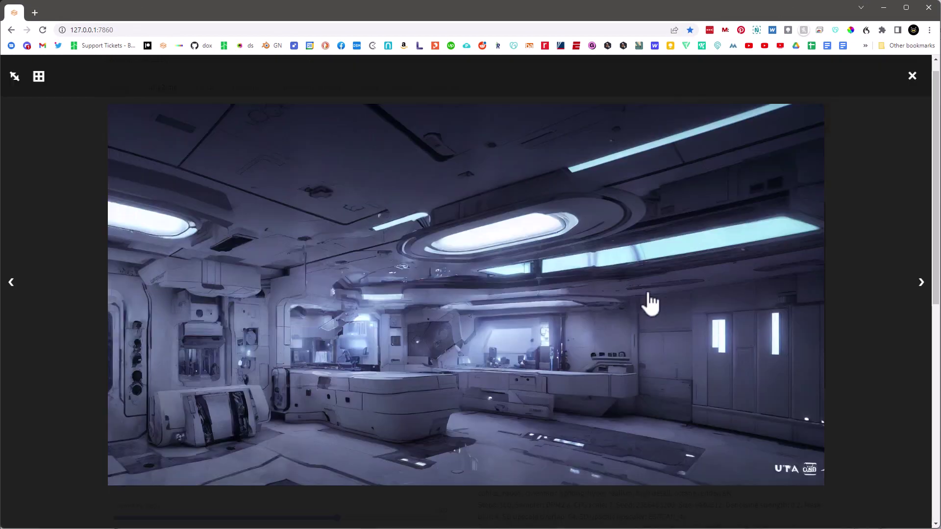